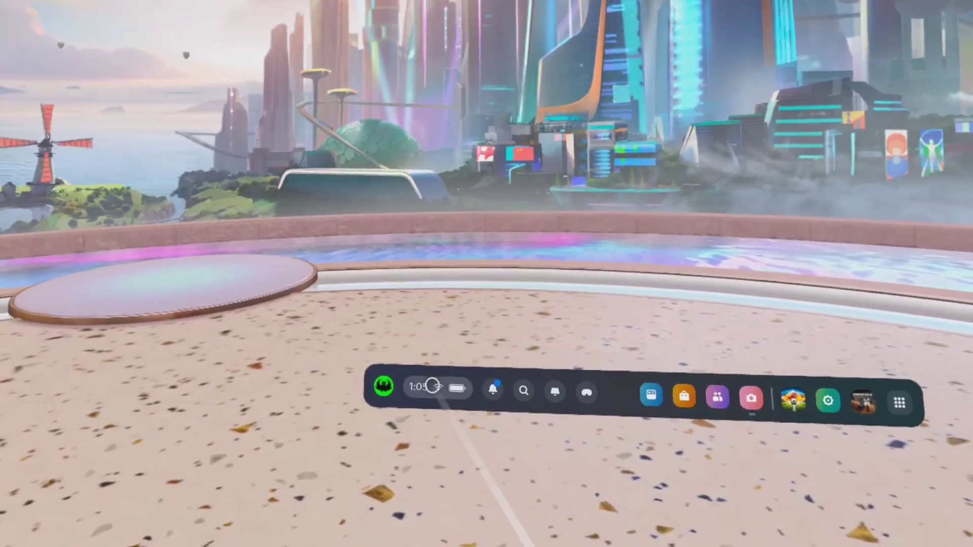
Lower the headset brightness almost to the minimum from Quick Settings
{"action": "left_click", "coordinate": [432, 386]}
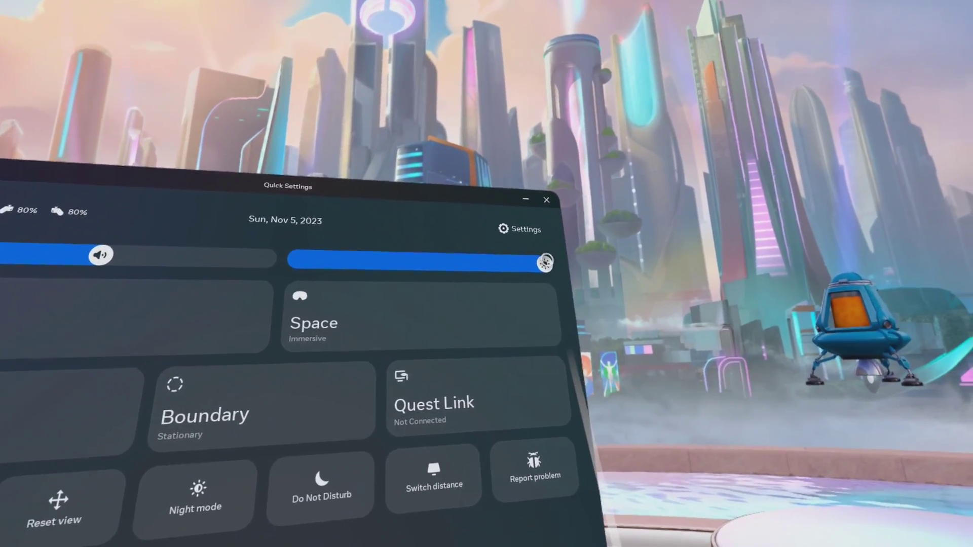
{"action": "left_click_drag", "start_coordinate": [547, 265], "coordinate": [411, 248]}
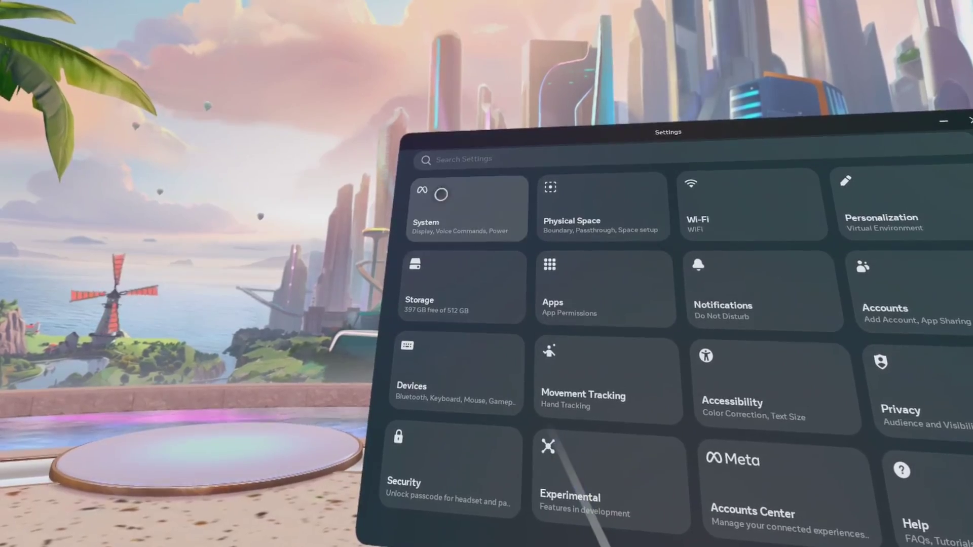
Switch off 120 Hz Refresh Rate on the System Display page
{"action": "left_click", "coordinate": [419, 191]}
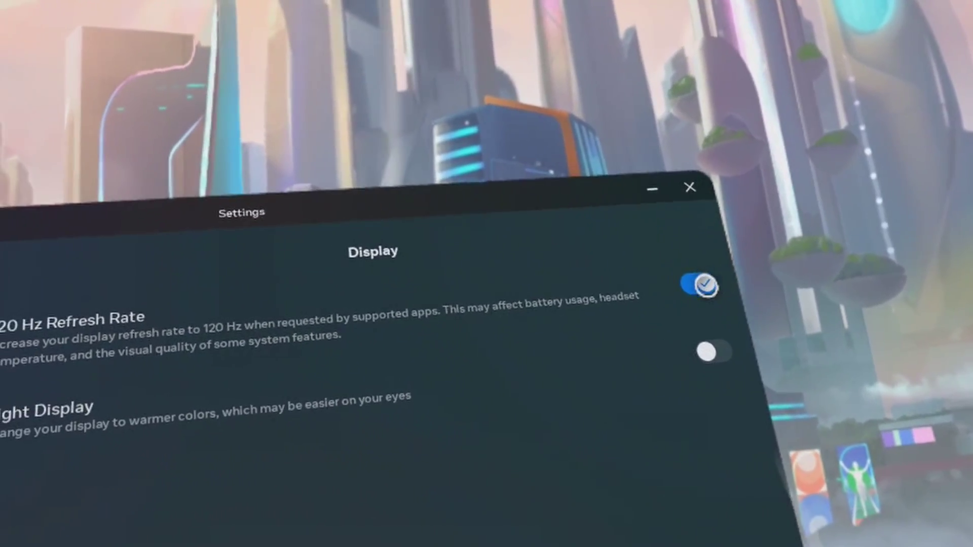
{"action": "left_click", "coordinate": [702, 285]}
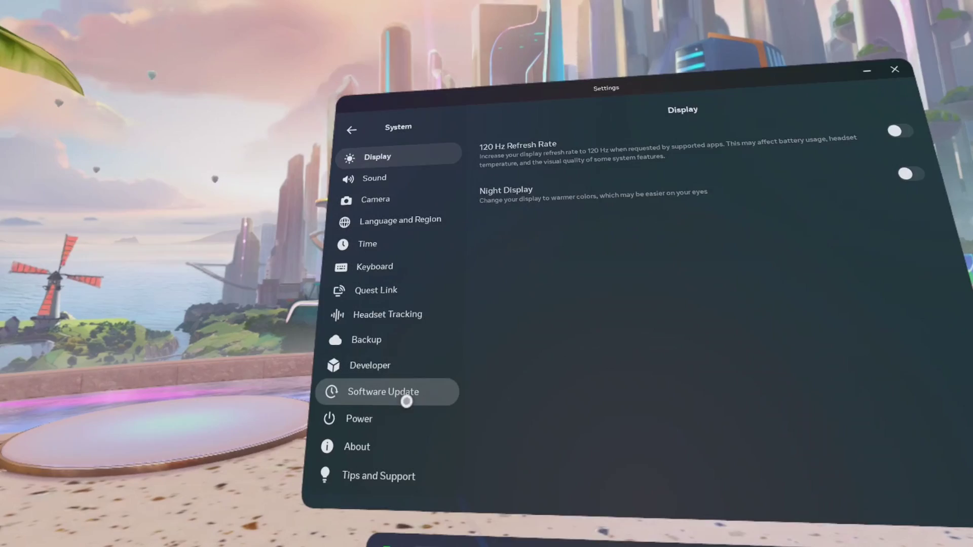
Visit Software Update and Display, then bring up Headset Tracking, with tracking on and frequency Auto
{"action": "left_click", "coordinate": [405, 403]}
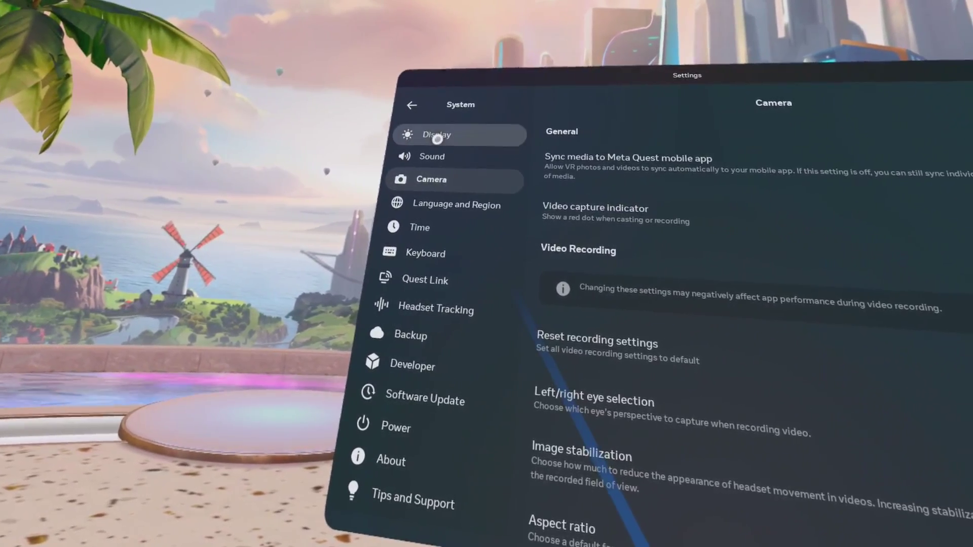
{"action": "left_click", "coordinate": [415, 135]}
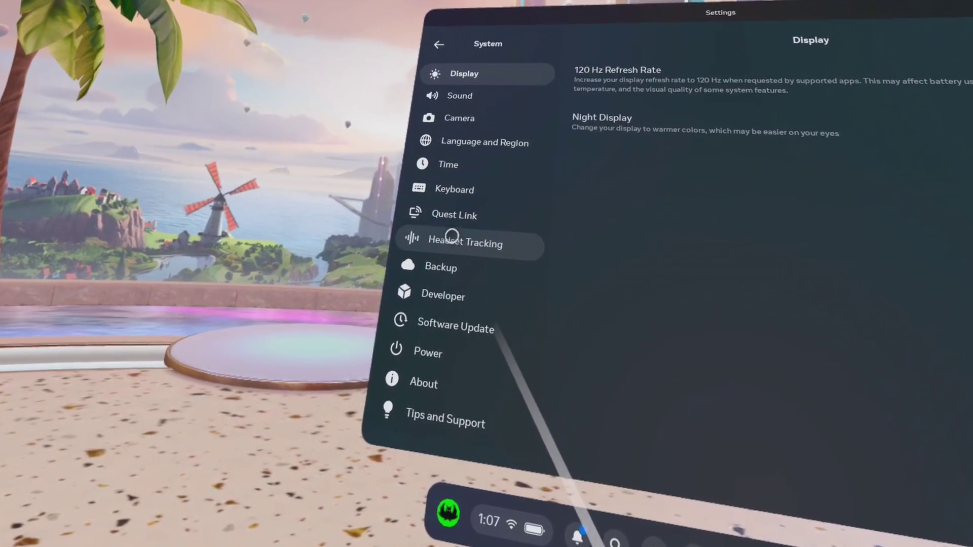
{"action": "left_click", "coordinate": [451, 236]}
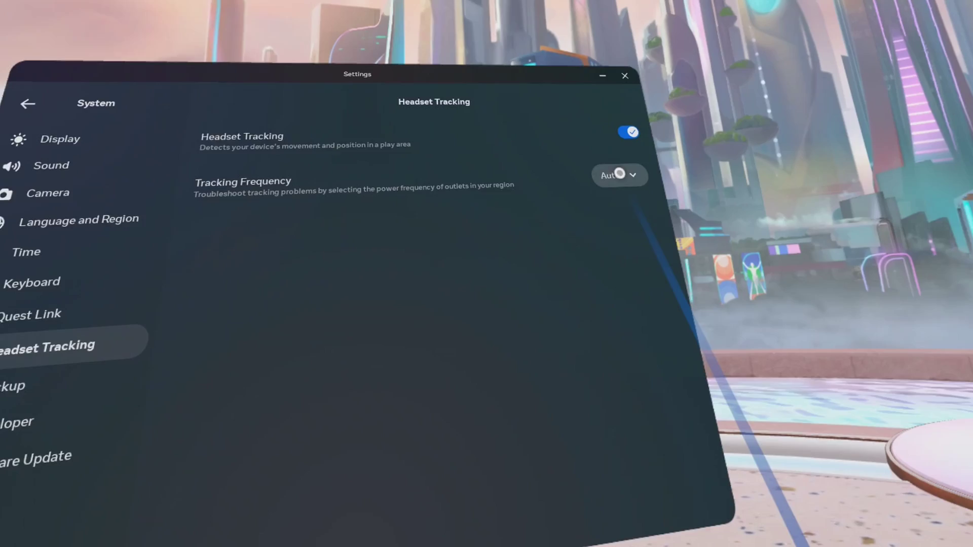
Expand Tracking Frequency to view the Auto, 50 Hz and 60 Hz choices, leaving it on Auto
{"action": "left_click", "coordinate": [637, 191]}
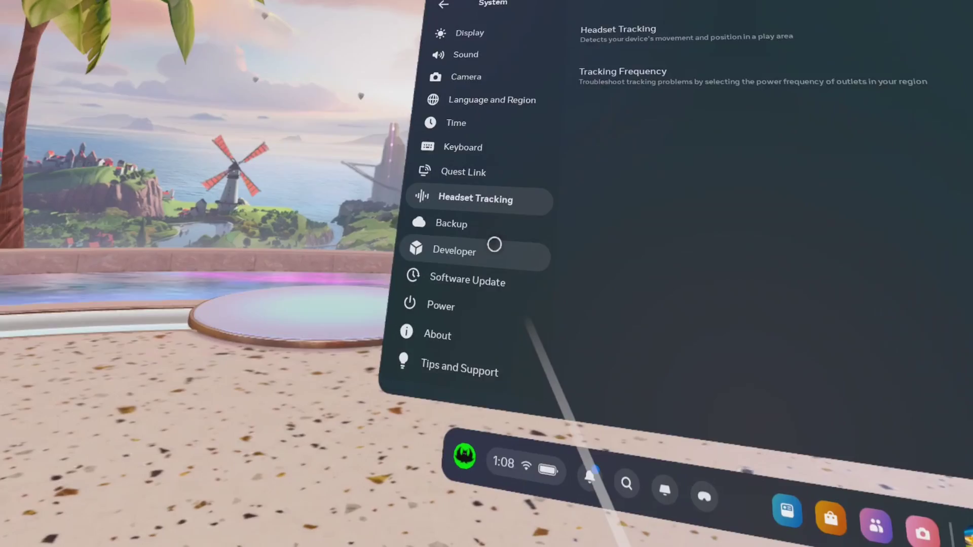
{"action": "left_click", "coordinate": [446, 289]}
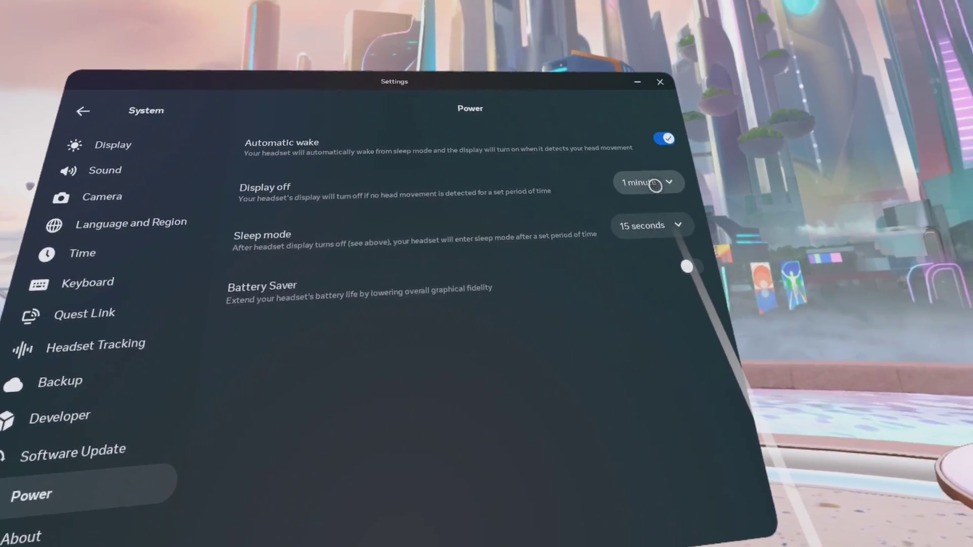
{"action": "left_click", "coordinate": [655, 186]}
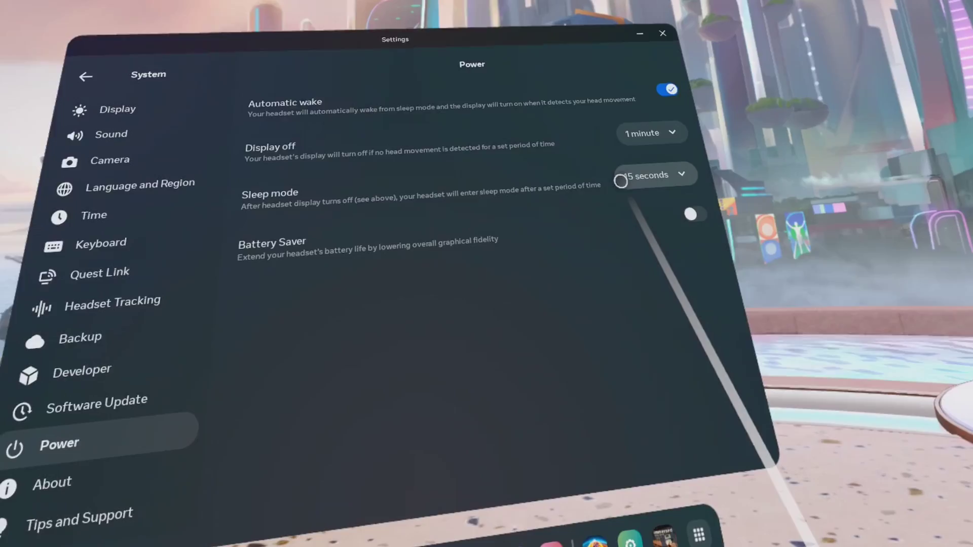
{"action": "left_click", "coordinate": [606, 173]}
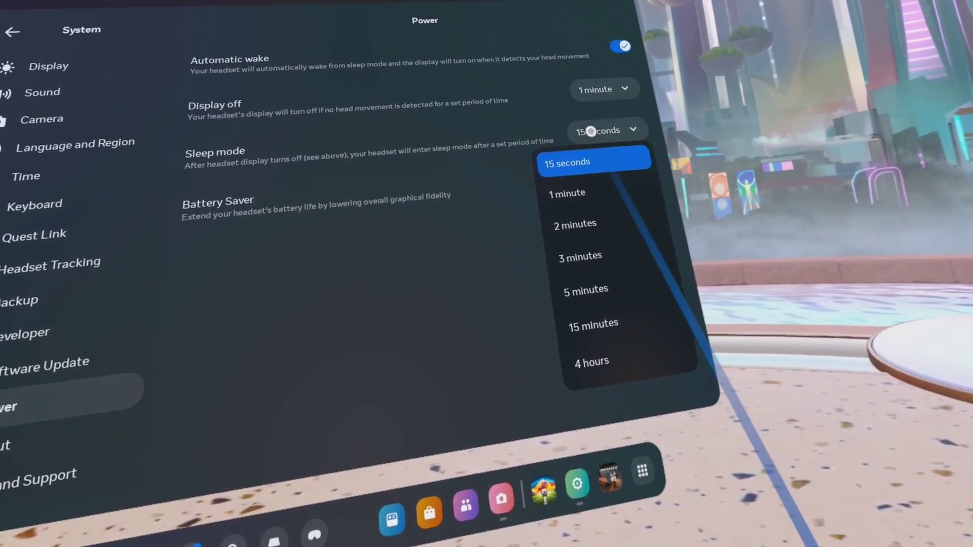
{"action": "left_click", "coordinate": [592, 132]}
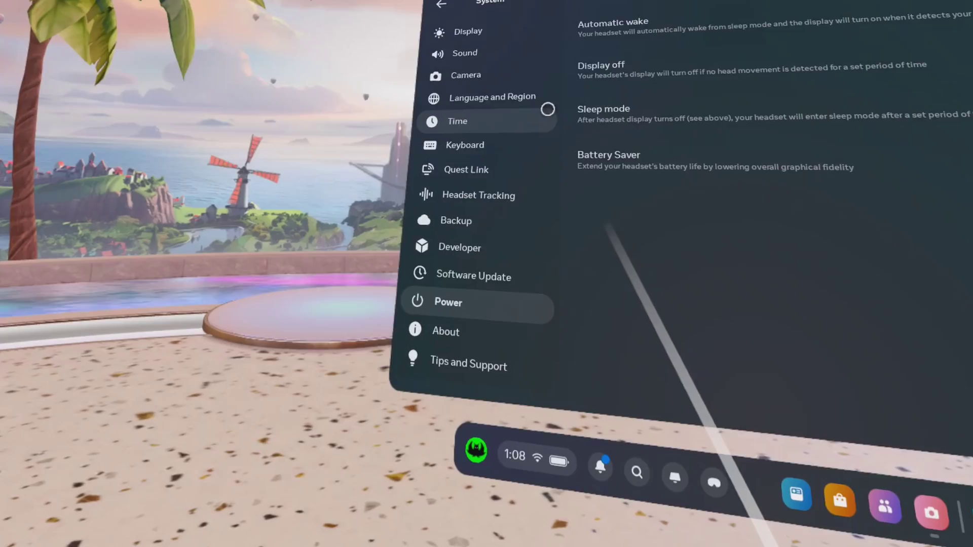
Bring up the Camera settings and scroll through its options
{"action": "left_click", "coordinate": [486, 76]}
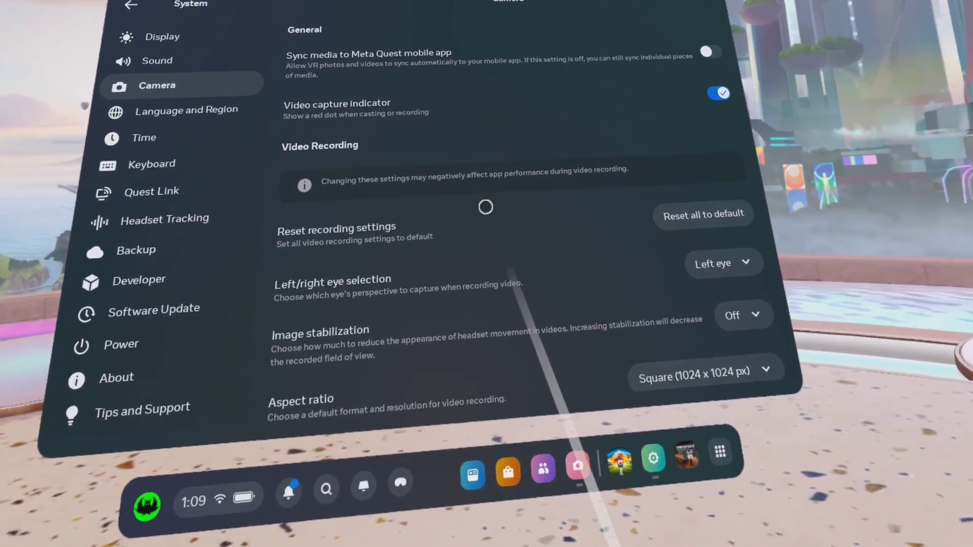
{"action": "scroll", "coordinate": [654, 204], "scroll_direction": "down", "scroll_amount": 3}
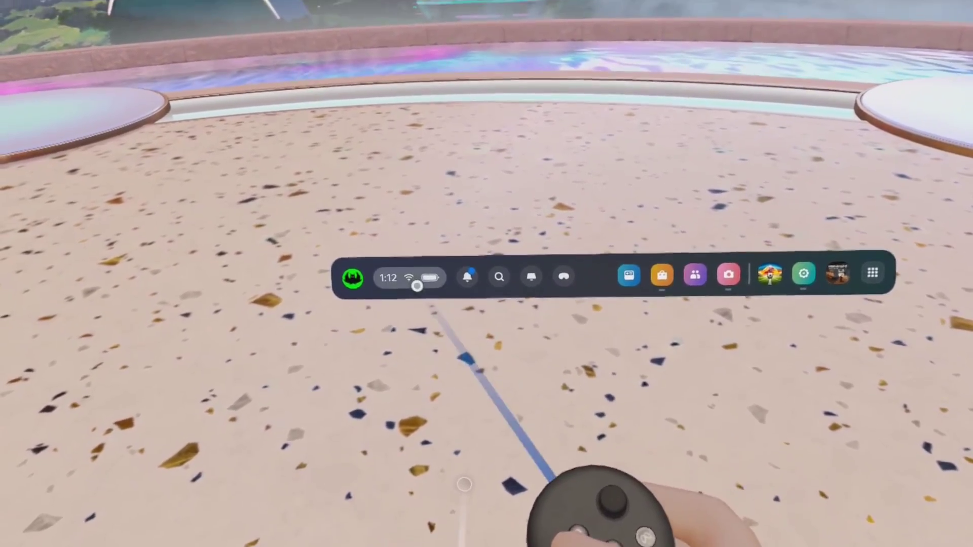
In Quick Settings, switch passthrough on and back off, then mute and unmute the microphone
{"action": "left_click", "coordinate": [417, 286]}
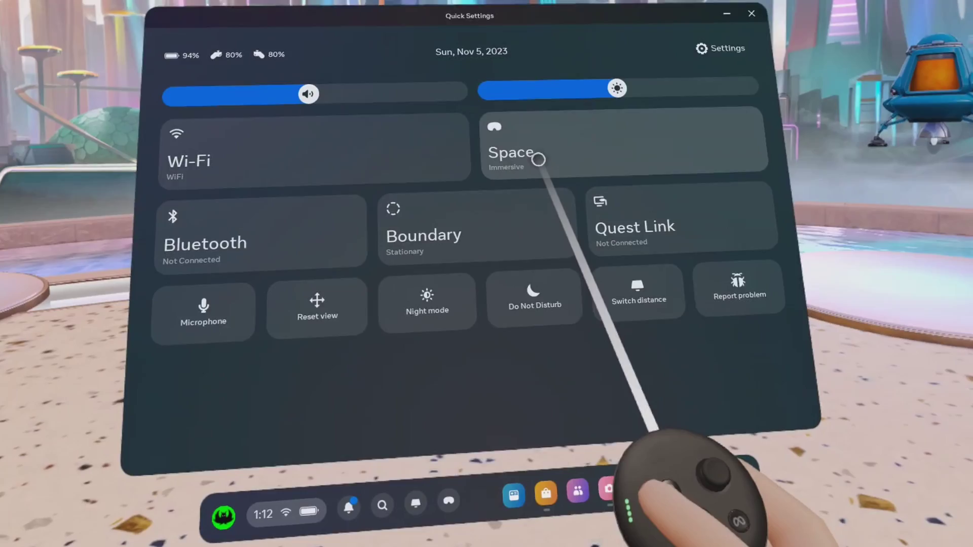
{"action": "left_click", "coordinate": [538, 159]}
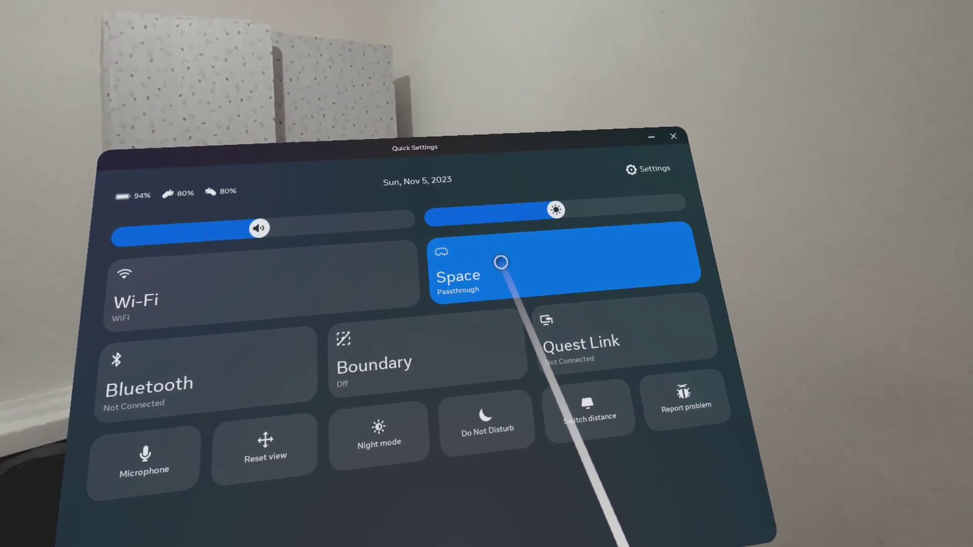
{"action": "left_click", "coordinate": [499, 268]}
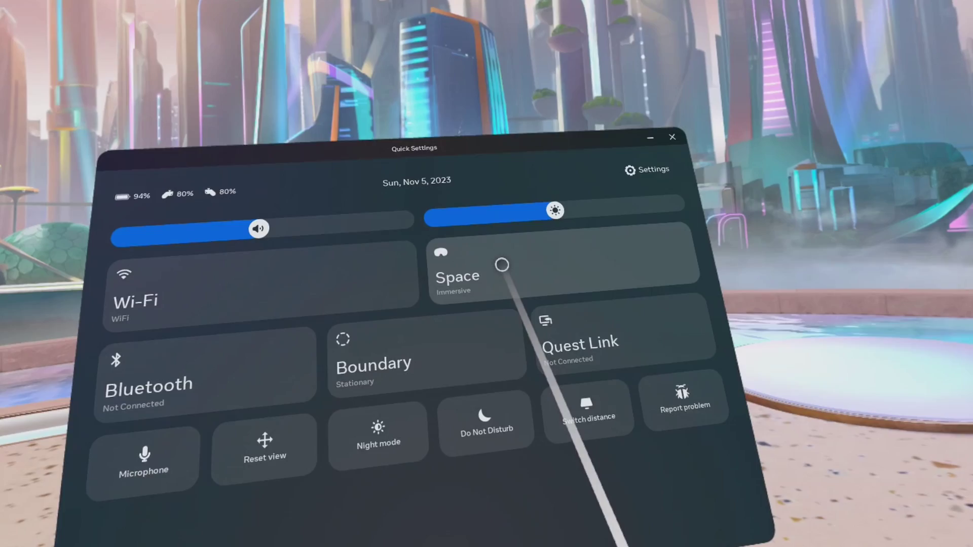
{"action": "left_click", "coordinate": [369, 358]}
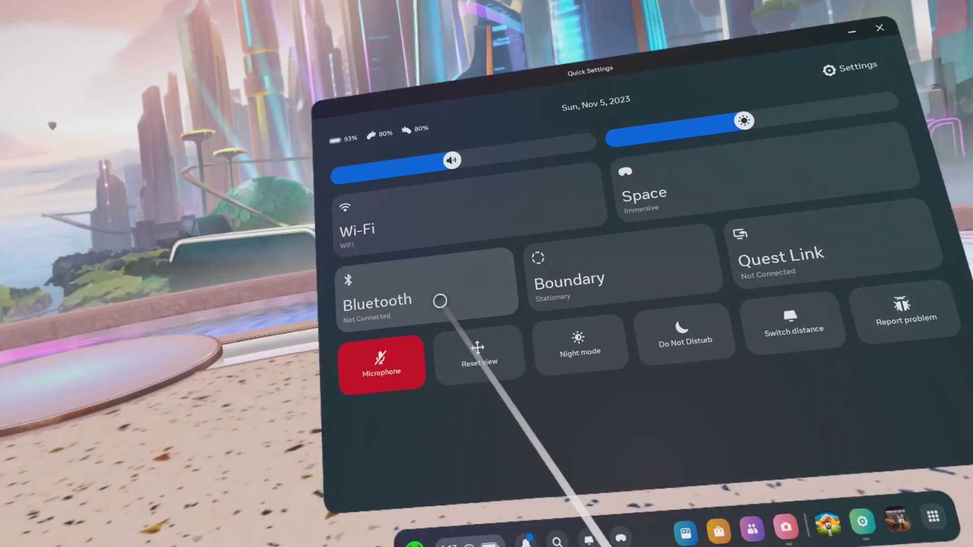
{"action": "left_click", "coordinate": [380, 355]}
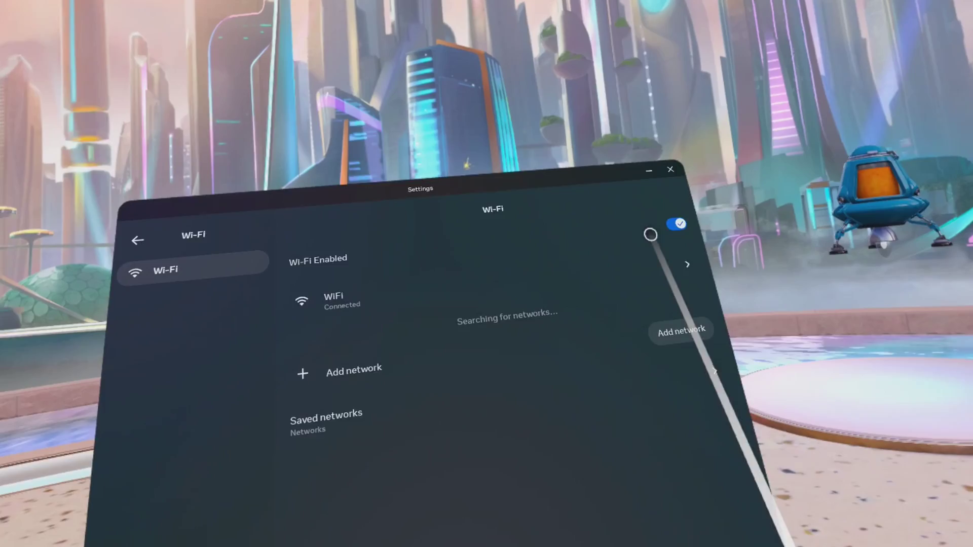
Turn the Wi-Fi Enabled toggle off
{"action": "left_click", "coordinate": [750, 197]}
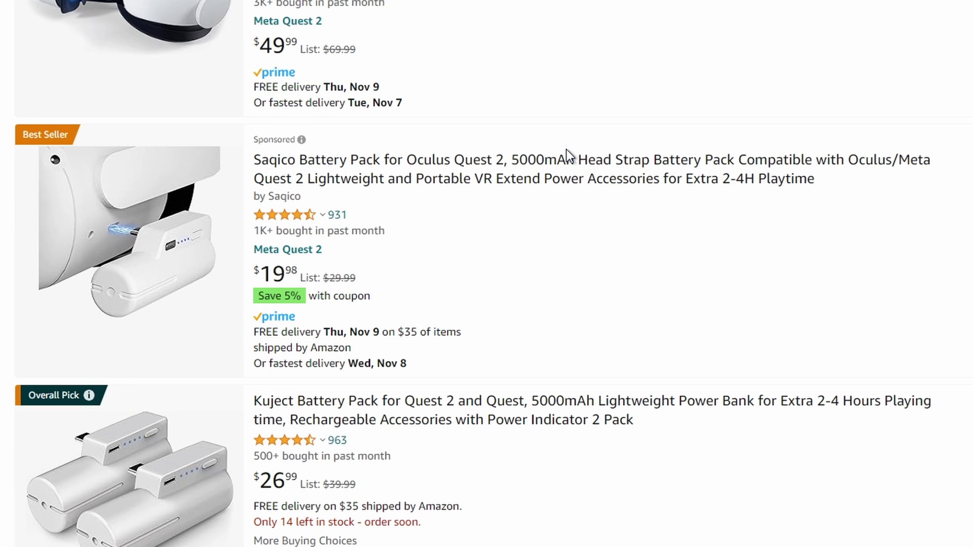
Scroll the battery pack results down to More results, reaching LANMU's $10.99 3350mAh pack
{"action": "scroll", "coordinate": [567, 149], "scroll_direction": "down", "scroll_amount": 4}
{"action": "scroll", "coordinate": [568, 150], "scroll_direction": "down", "scroll_amount": 2}
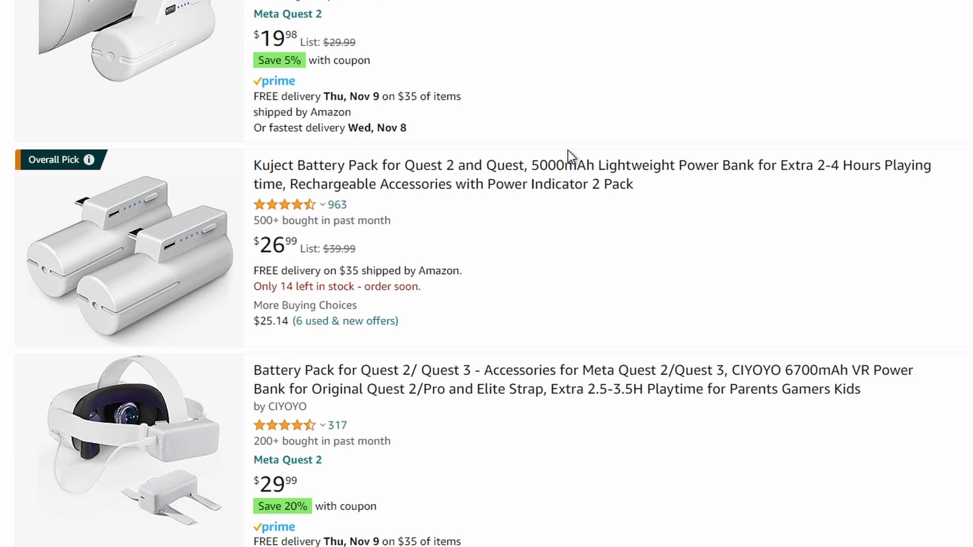
{"action": "scroll", "coordinate": [567, 151], "scroll_direction": "down", "scroll_amount": 2}
{"action": "scroll", "coordinate": [568, 150], "scroll_direction": "down", "scroll_amount": 6}
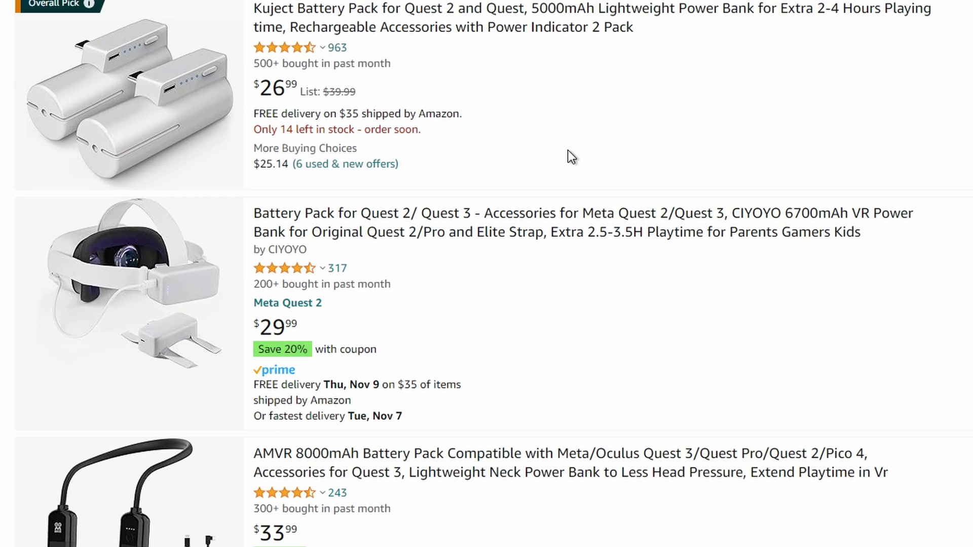
{"action": "scroll", "coordinate": [567, 150], "scroll_direction": "down", "scroll_amount": 7}
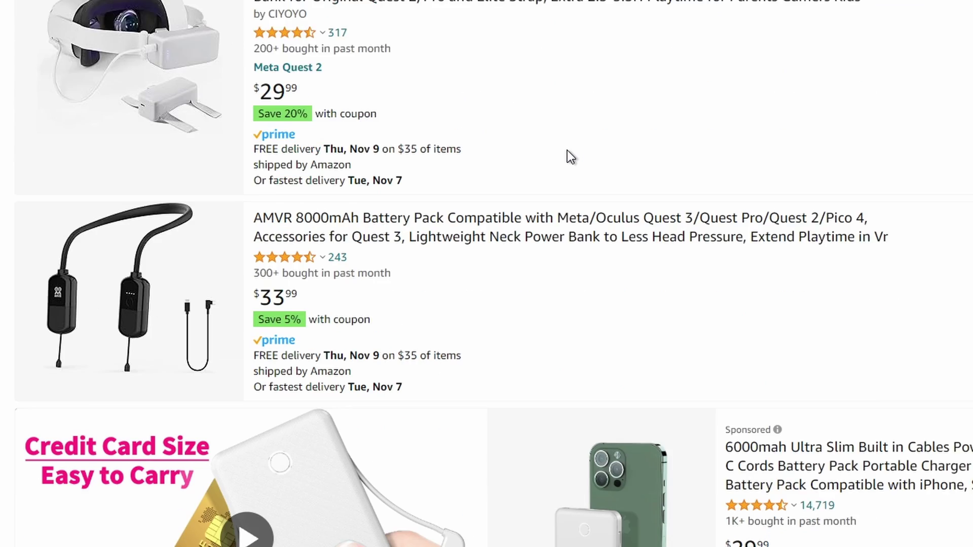
{"action": "scroll", "coordinate": [568, 160], "scroll_direction": "down", "scroll_amount": 7}
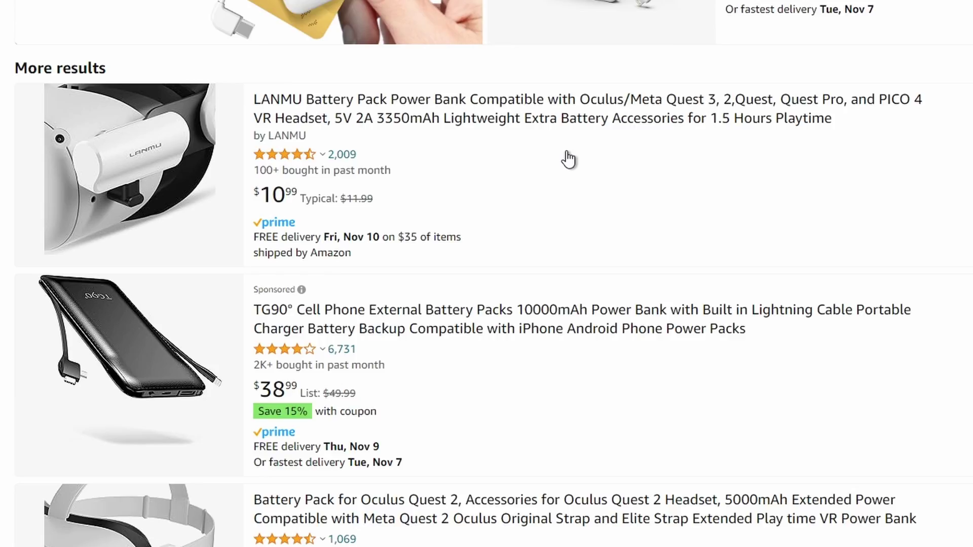
{"action": "scroll", "coordinate": [568, 160], "scroll_direction": "down", "scroll_amount": 5}
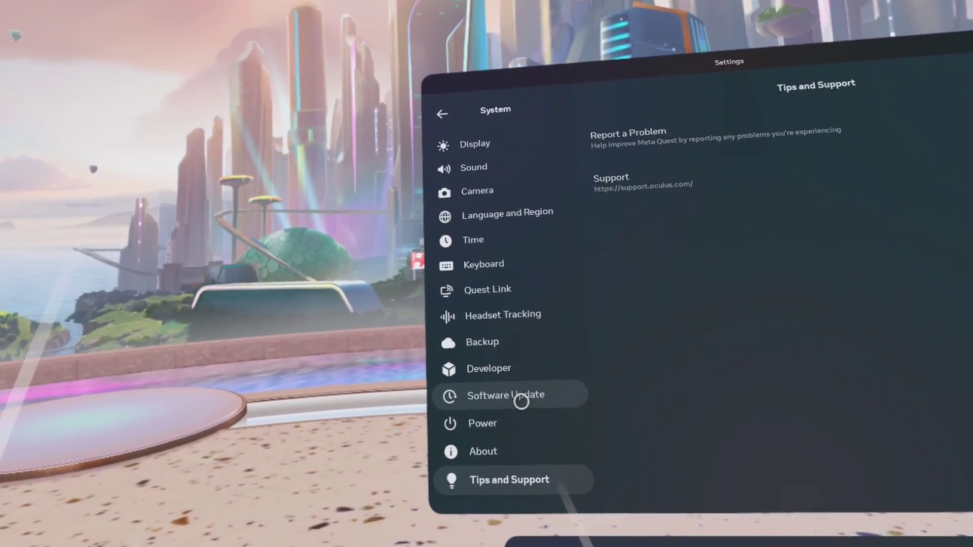
Enable Developer custom settings with Hand Tracking Frequency Override on Low, then return to the Settings grid
{"action": "left_click", "coordinate": [498, 384]}
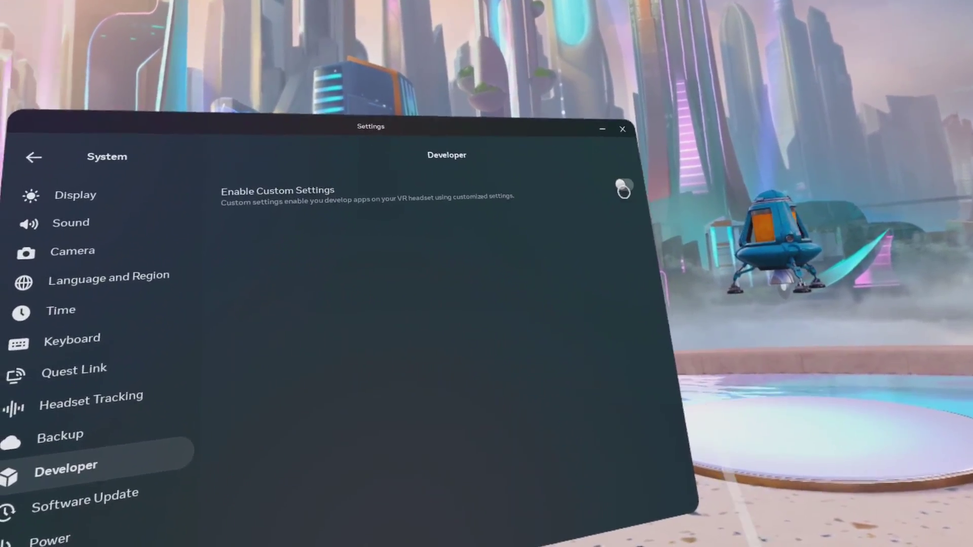
{"action": "left_click", "coordinate": [699, 194]}
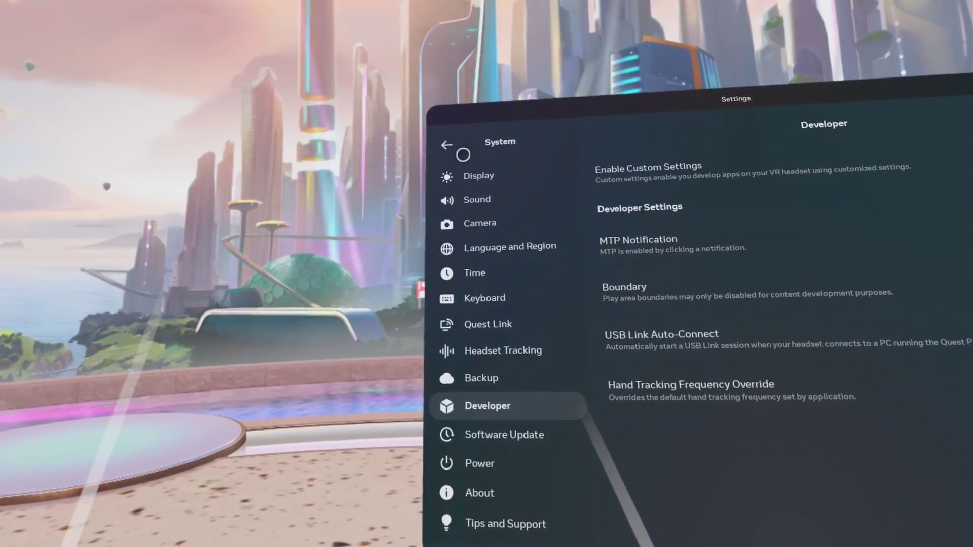
{"action": "left_click", "coordinate": [174, 46]}
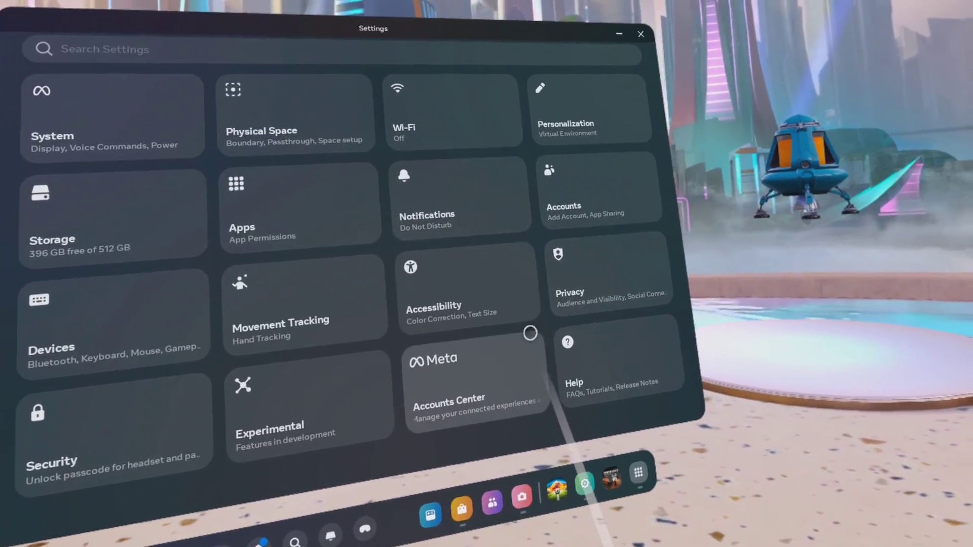
Review Privacy's Data and Analytics, then Device Permissions: hand/body tracking on, Location Services off
{"action": "left_click", "coordinate": [608, 284]}
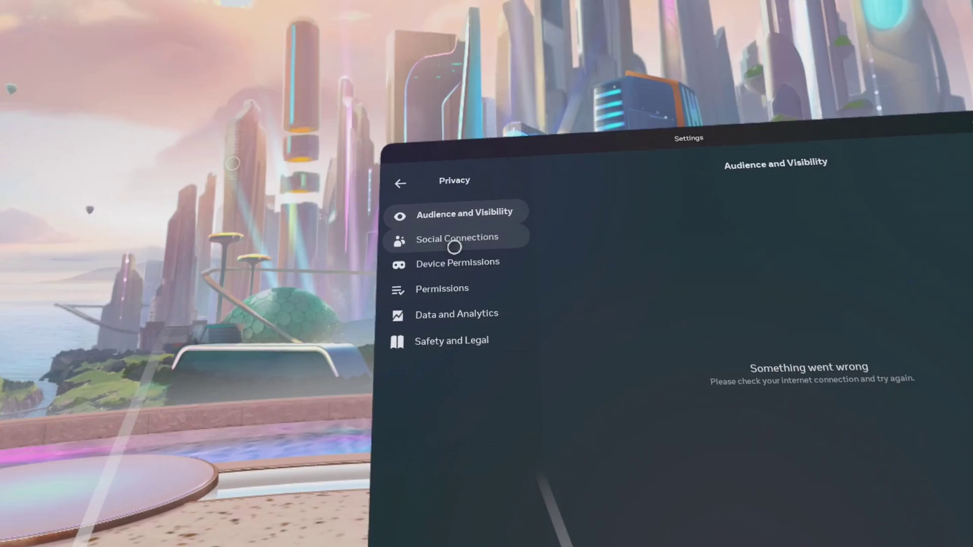
{"action": "left_click", "coordinate": [461, 302]}
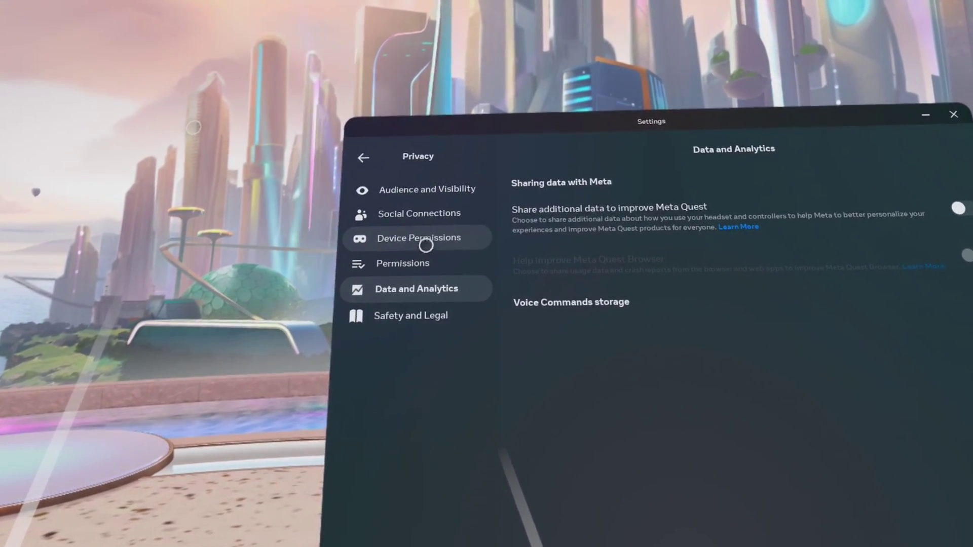
{"action": "left_click", "coordinate": [426, 245]}
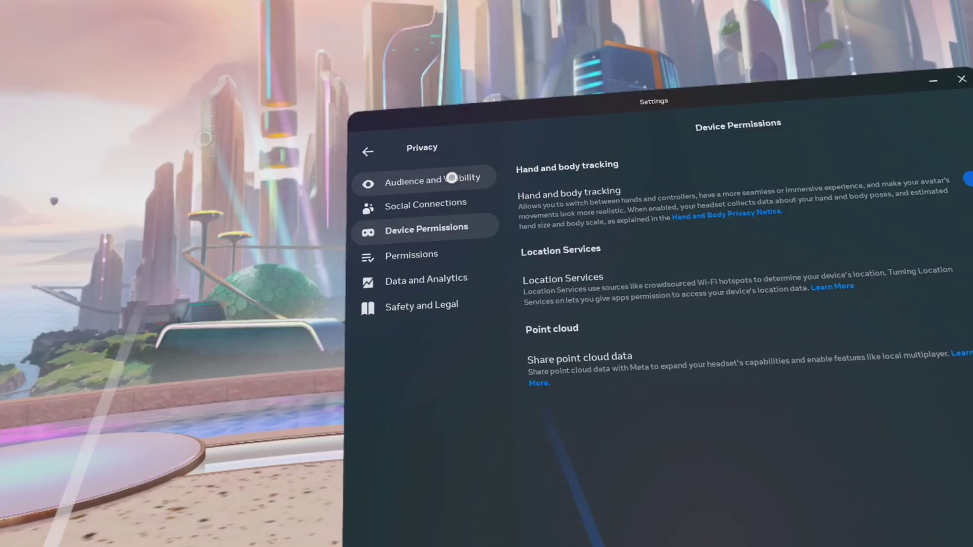
Review Audience and Visibility, Social Connections, Device Permissions, then the per-app Permissions list
{"action": "left_click", "coordinate": [451, 178]}
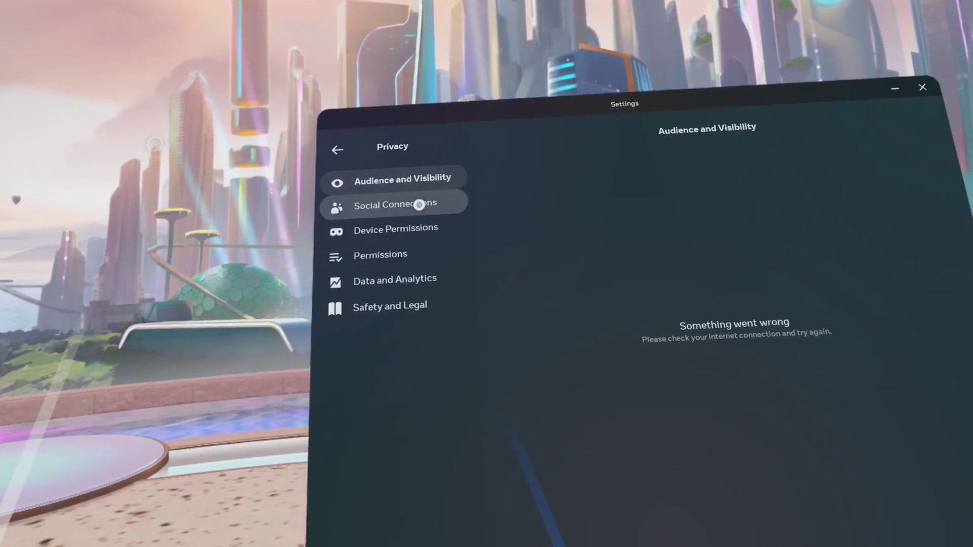
{"action": "left_click", "coordinate": [385, 206]}
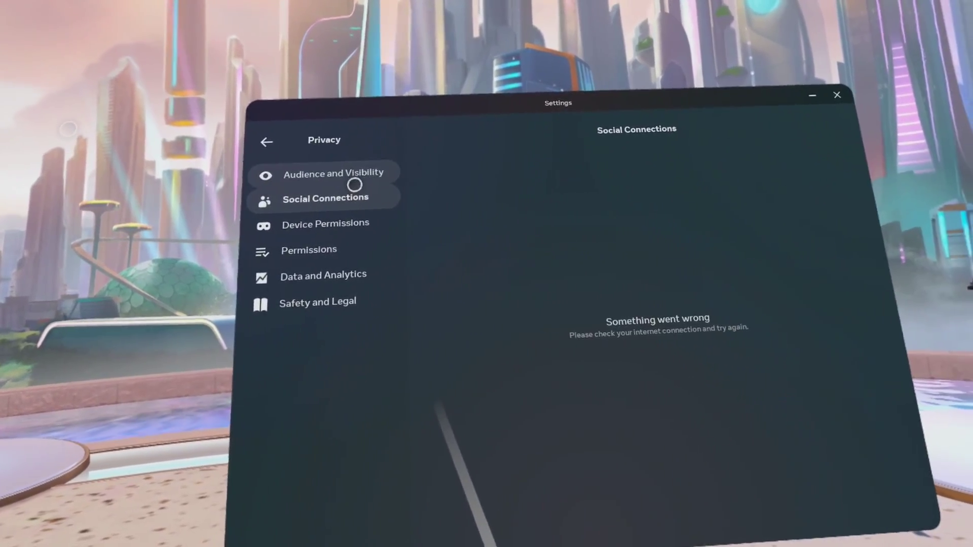
{"action": "left_click", "coordinate": [421, 225]}
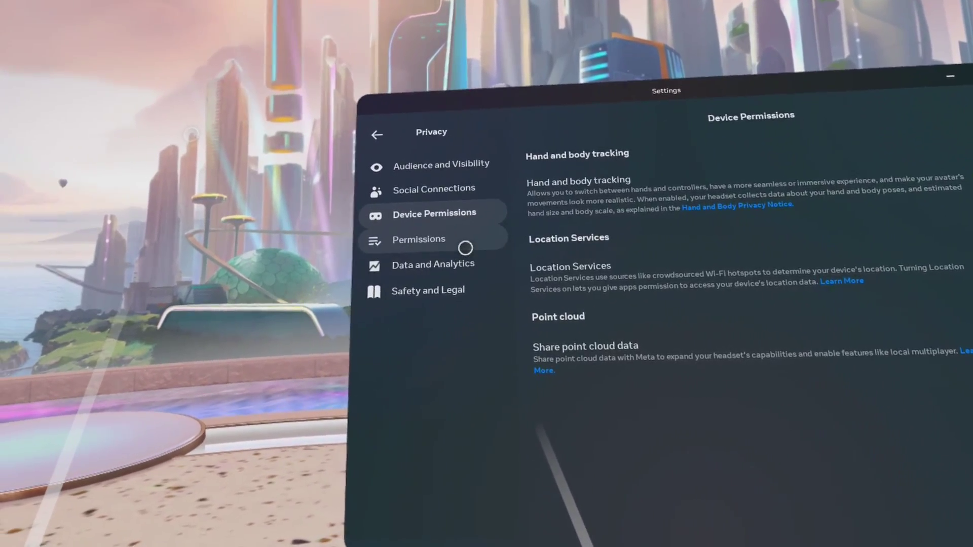
{"action": "left_click", "coordinate": [398, 236]}
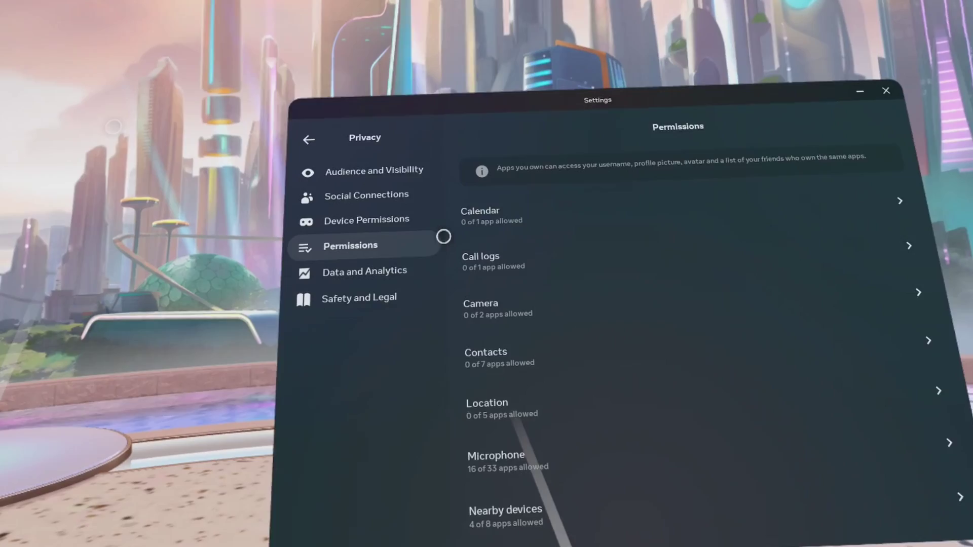